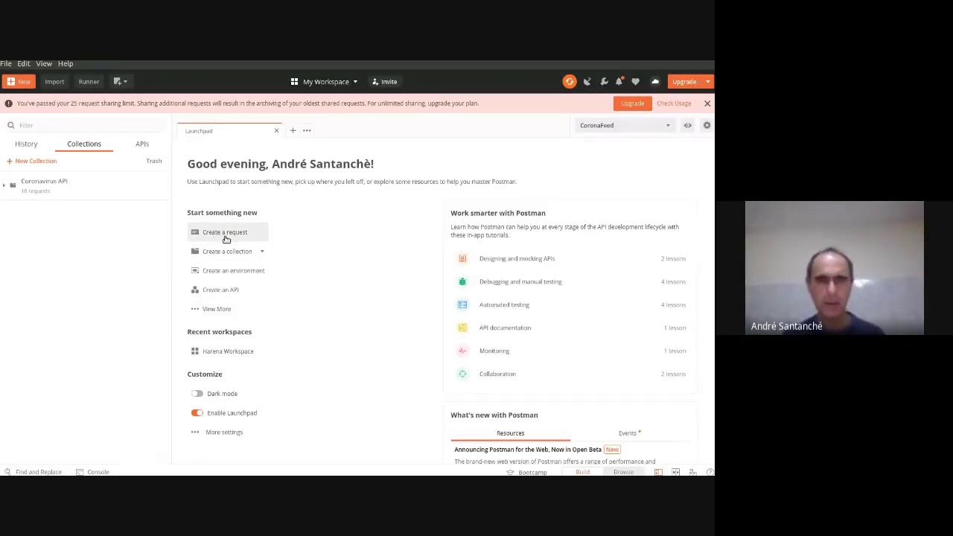
# Open a new blank request and close it again without saving
pyautogui.click(227, 242)
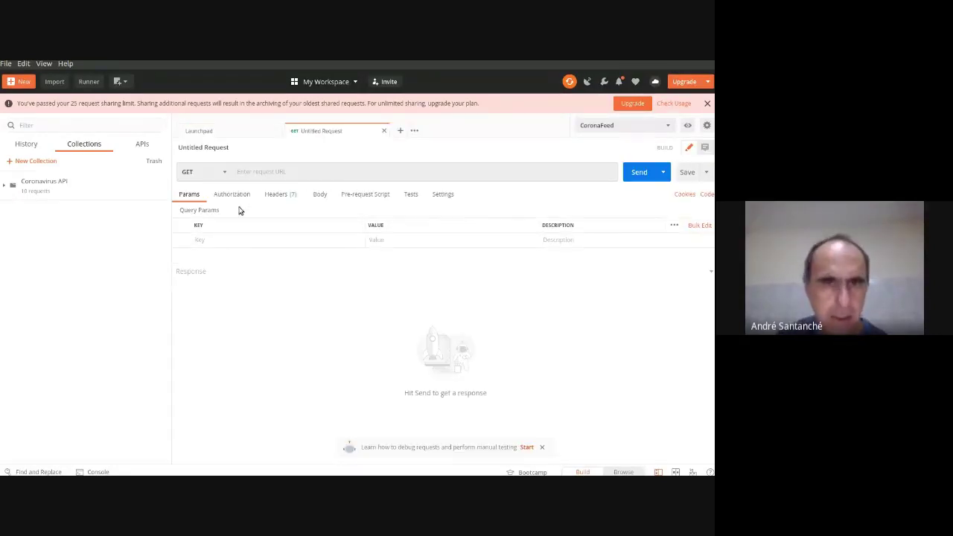
pyautogui.click(384, 131)
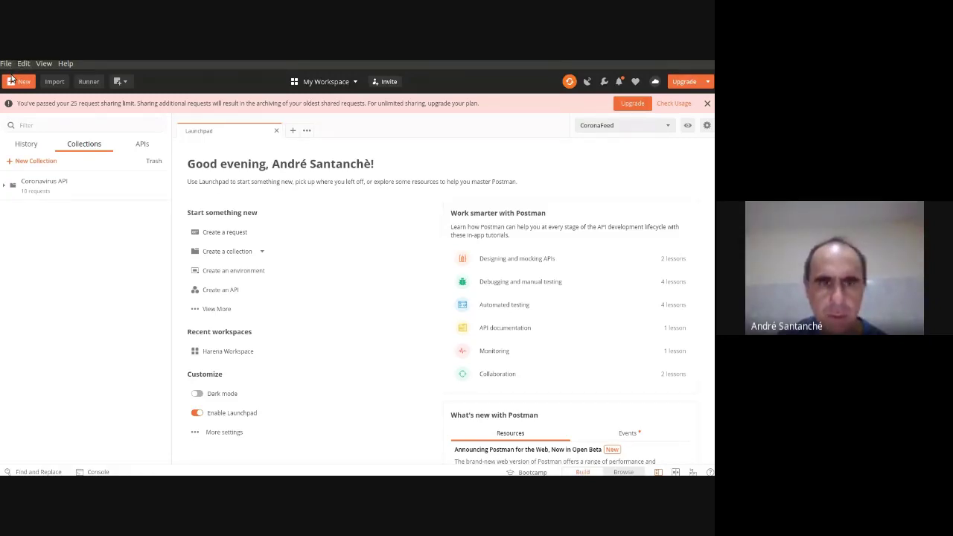
# Open the API Network directory of public APIs from the dialog for creating new items
pyautogui.click(12, 82)
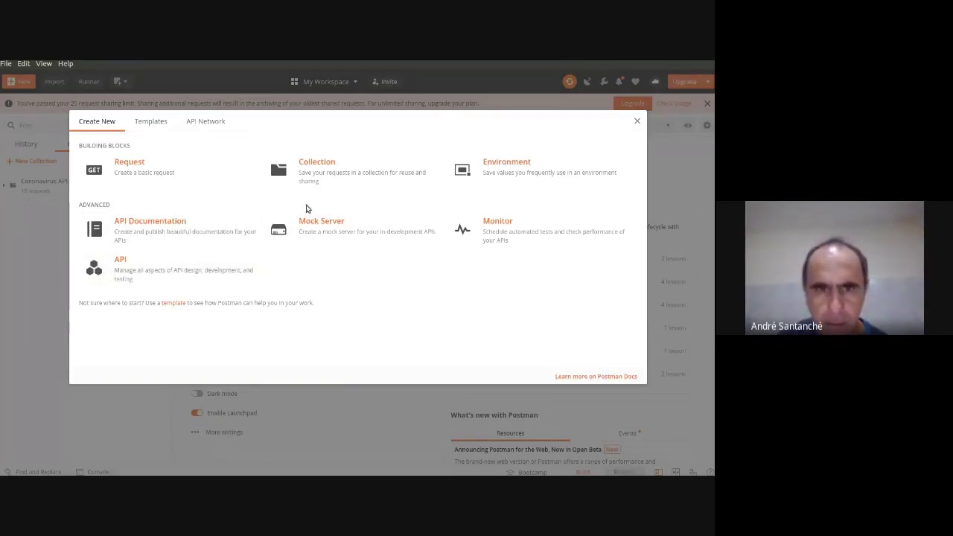
pyautogui.click(139, 123)
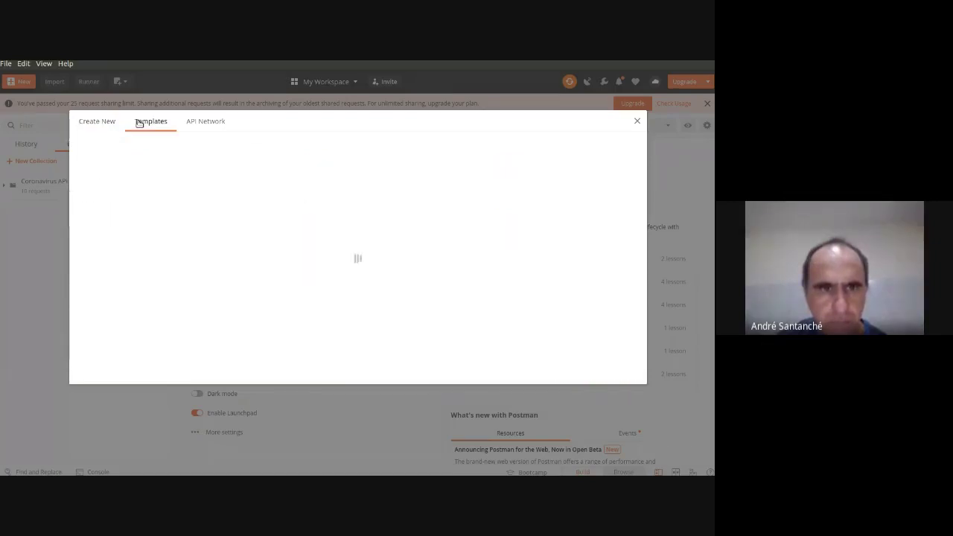
pyautogui.click(211, 122)
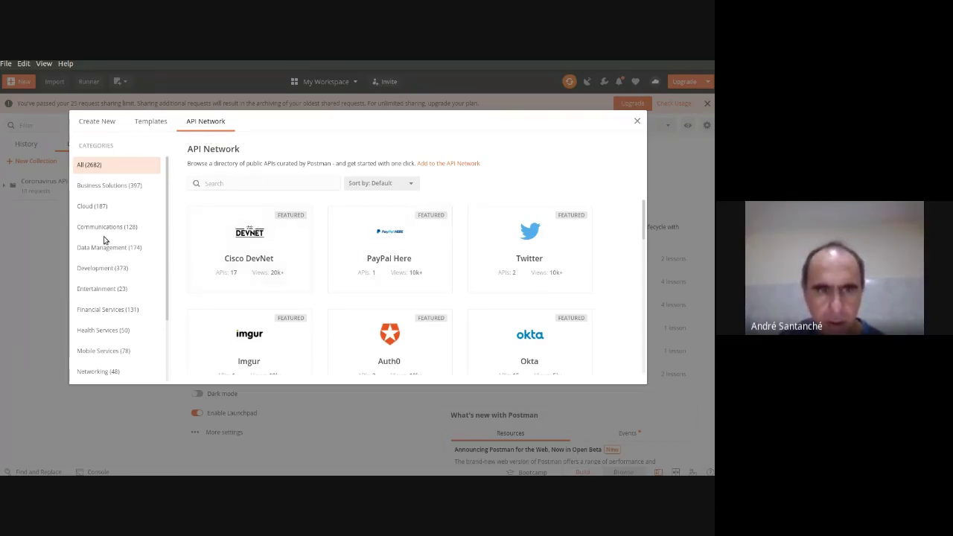
# Examine the API Network's category list and browse through the featured and other public APIs it offers
pyautogui.scroll(-3, 108, 241)
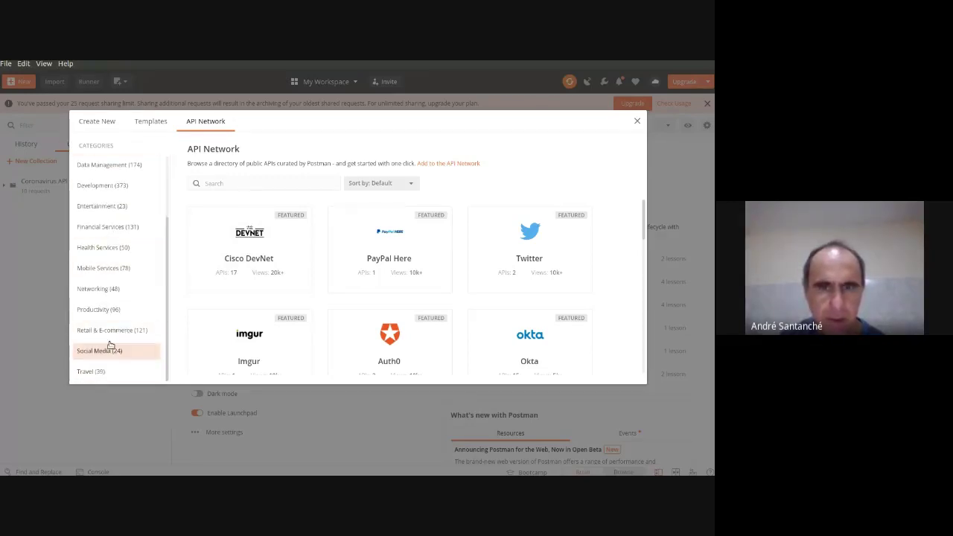
pyautogui.scroll(3, 110, 345)
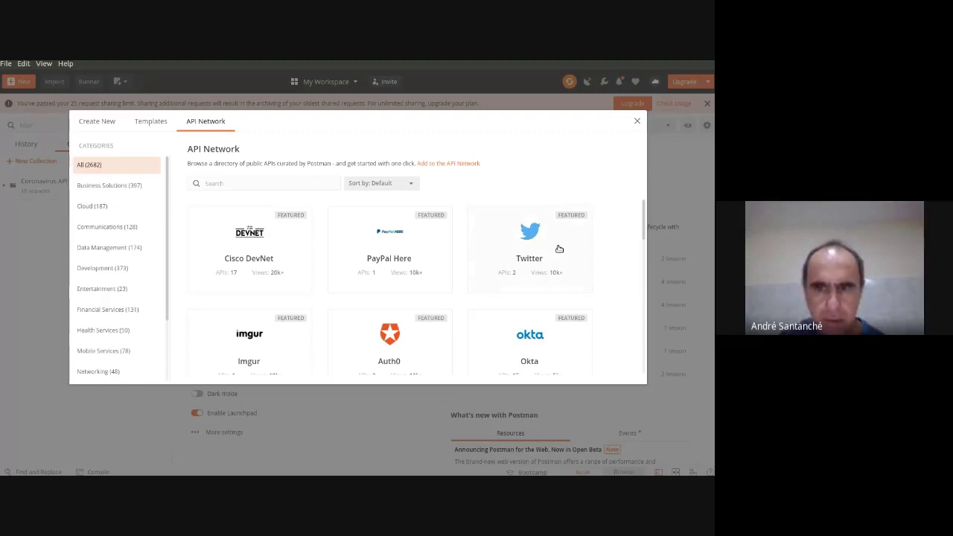
pyautogui.scroll(-5, 559, 249)
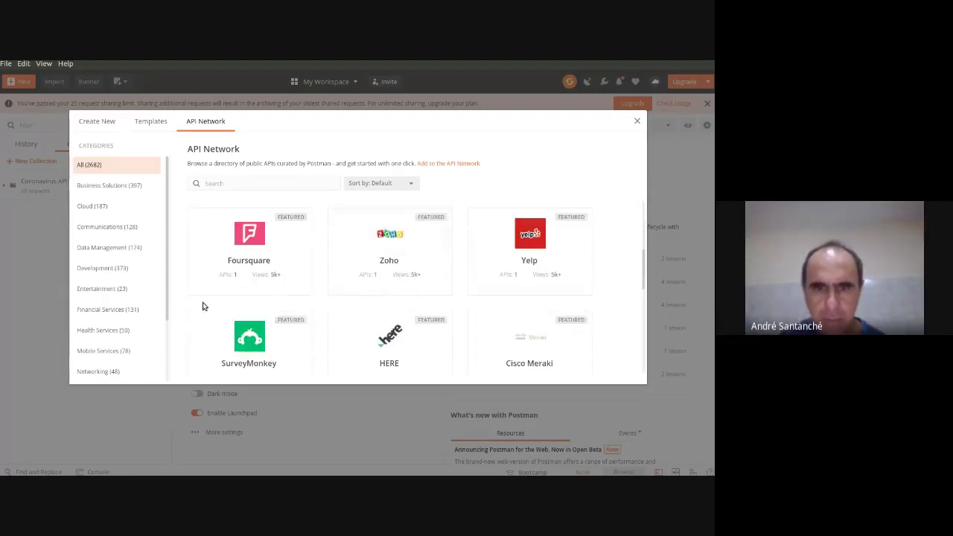
pyautogui.scroll(-3, 212, 281)
pyautogui.scroll(-2, 346, 273)
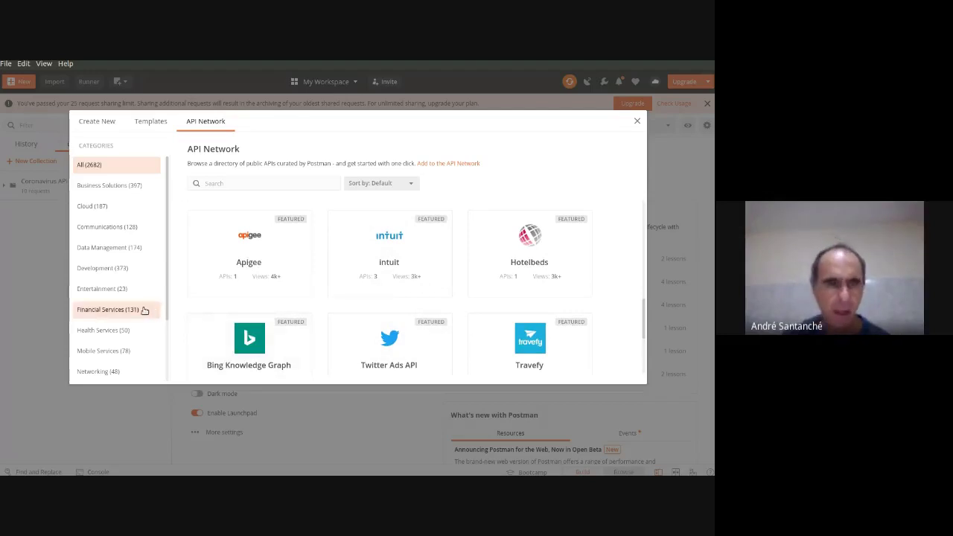
pyautogui.scroll(-2, 144, 309)
pyautogui.scroll(2, 358, 279)
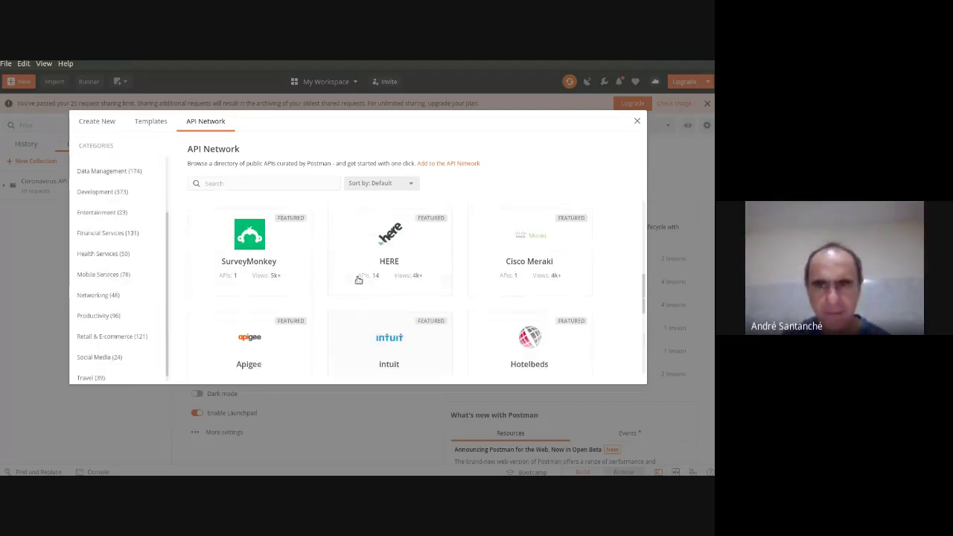
pyautogui.scroll(2, 358, 280)
pyautogui.scroll(-5, 358, 279)
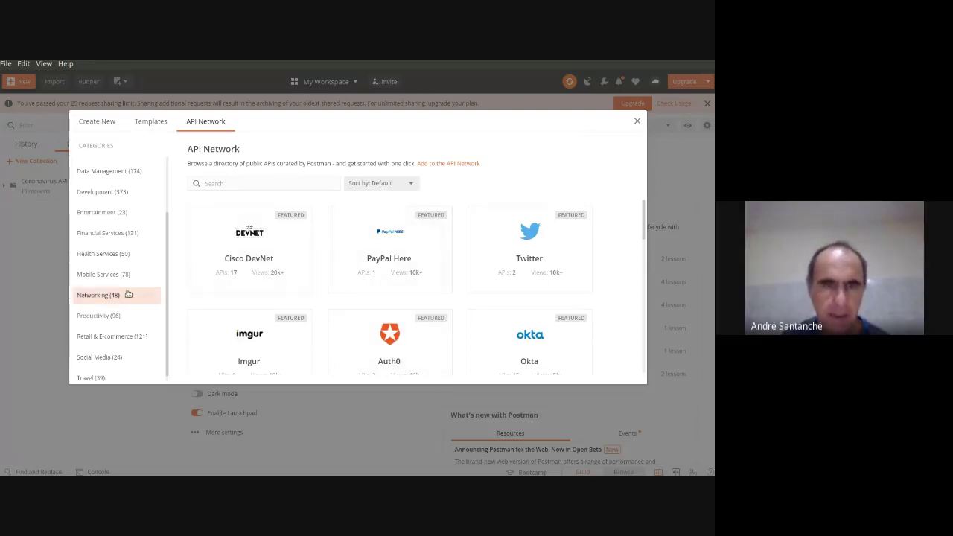
pyautogui.scroll(3, 128, 294)
pyautogui.scroll(-3, 128, 293)
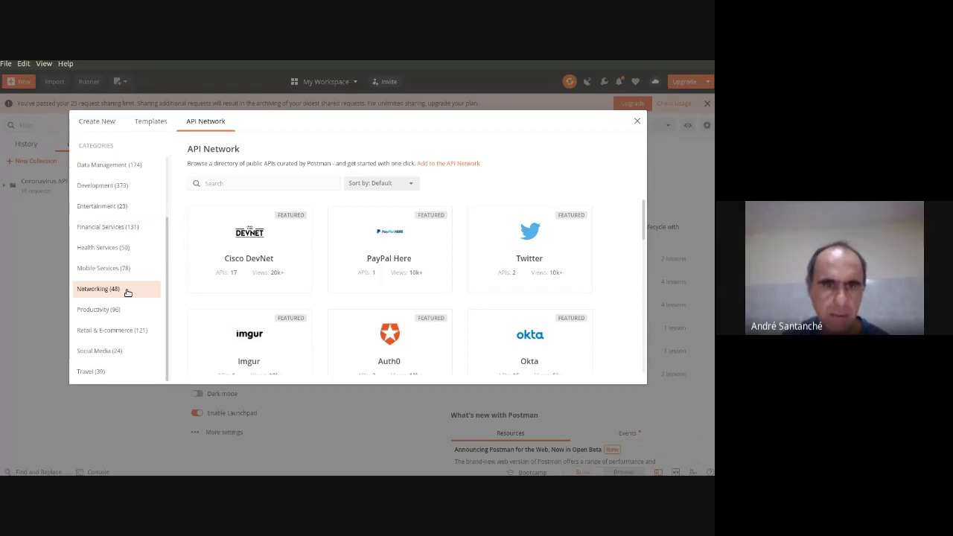
pyautogui.scroll(1, 126, 291)
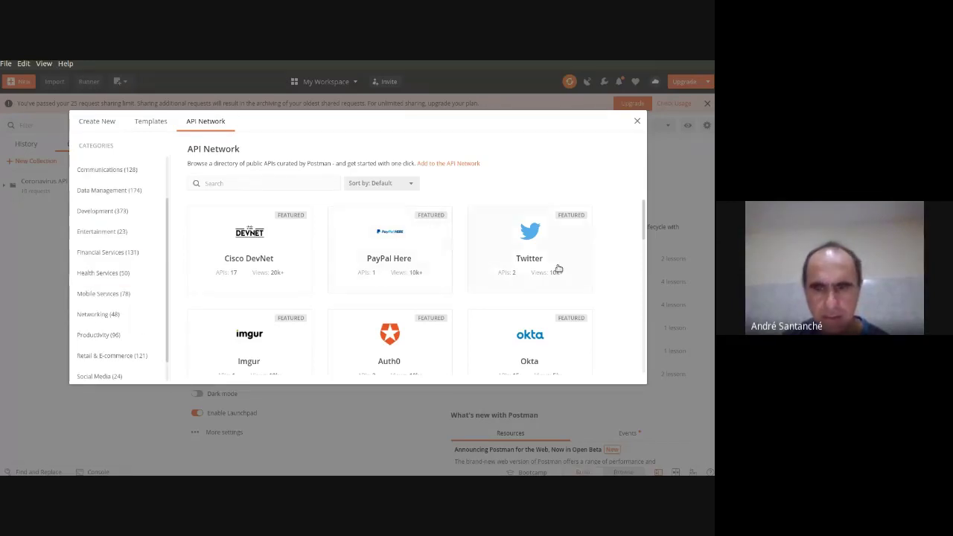
pyautogui.scroll(-5, 570, 265)
pyautogui.scroll(-4, 568, 267)
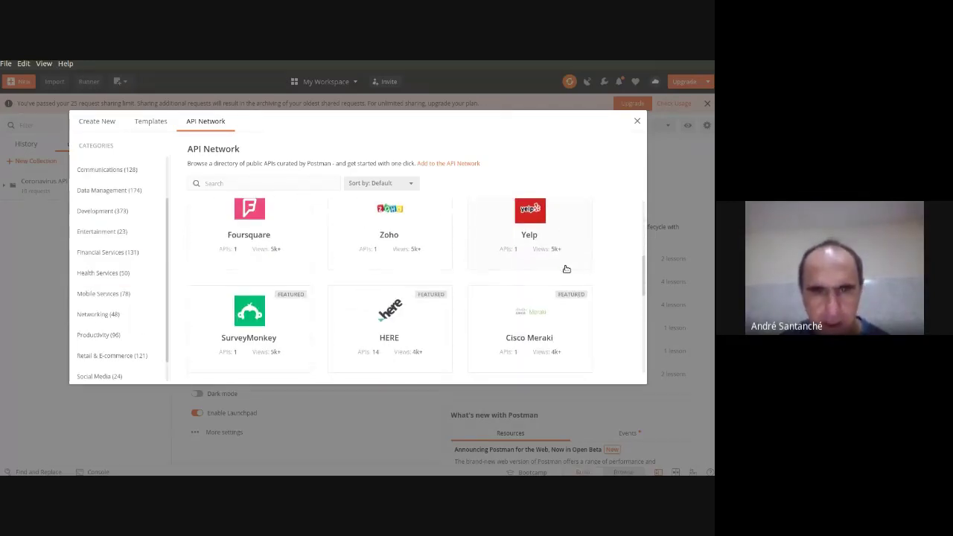
pyautogui.scroll(-5, 566, 268)
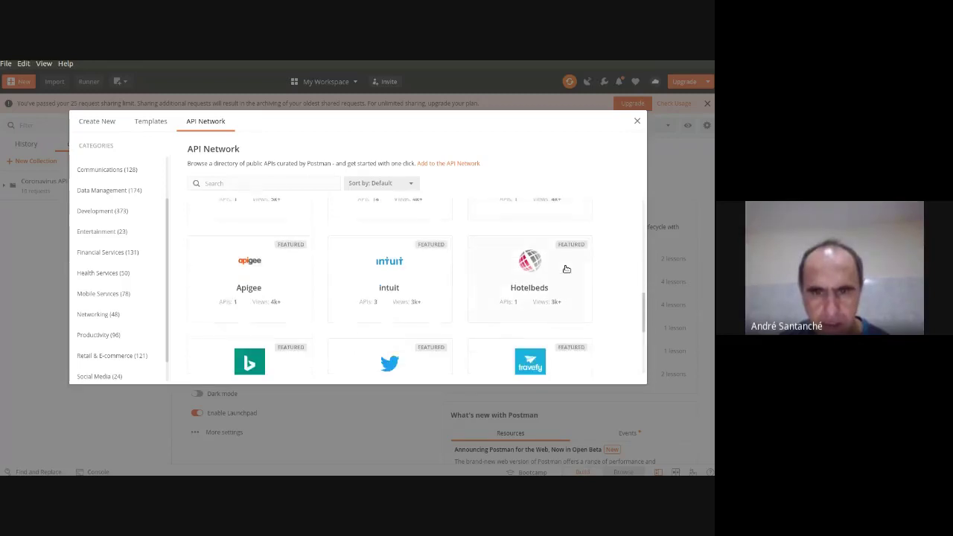
pyautogui.scroll(-4, 566, 268)
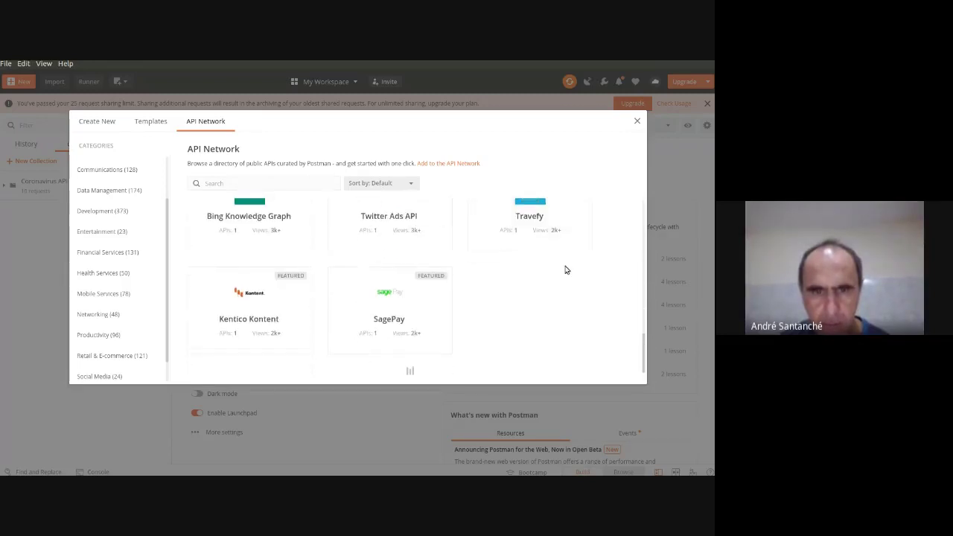
pyautogui.scroll(-6, 564, 271)
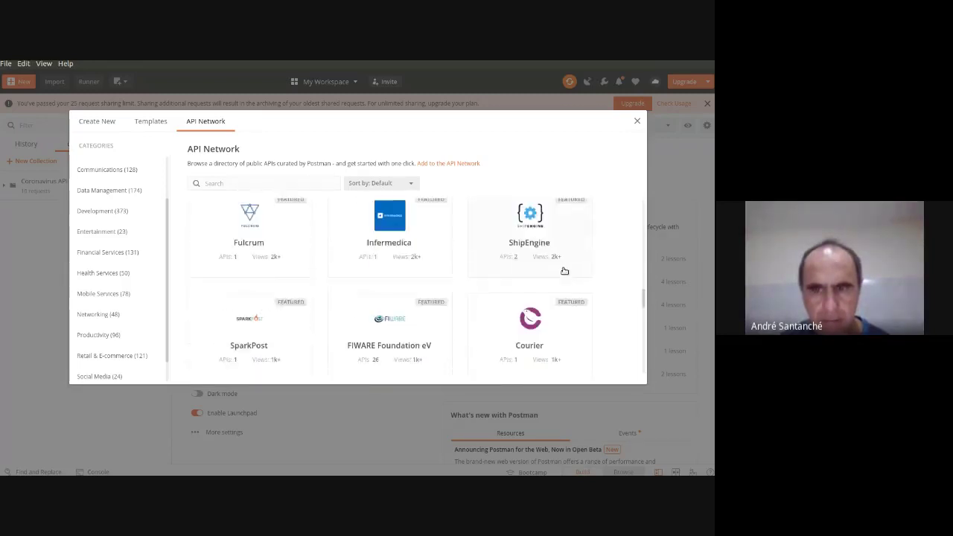
pyautogui.scroll(-5, 564, 271)
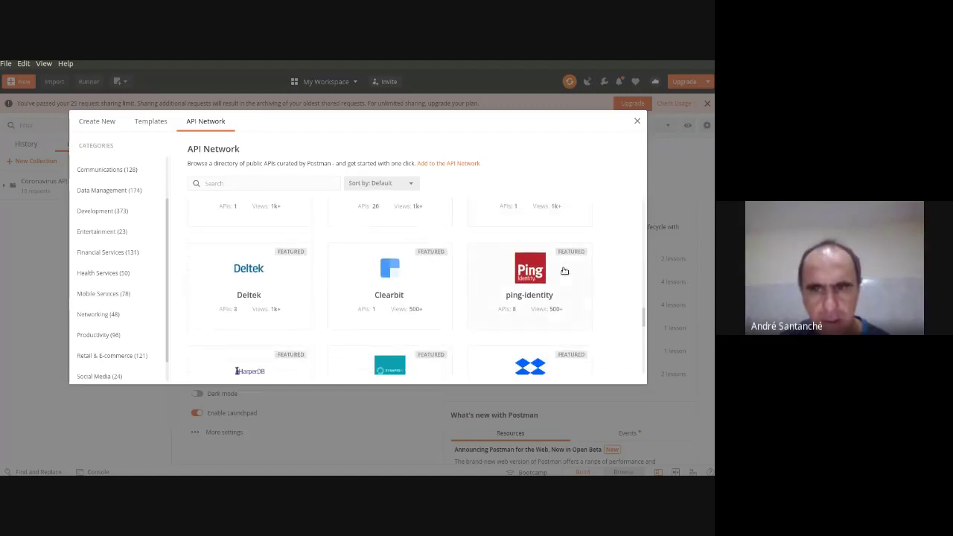
pyautogui.scroll(-3, 563, 271)
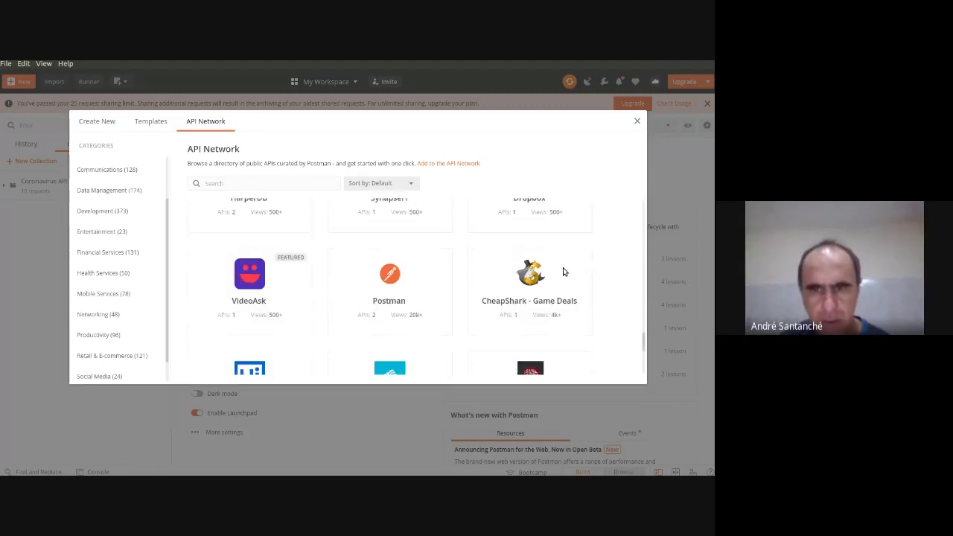
pyautogui.scroll(-3, 564, 270)
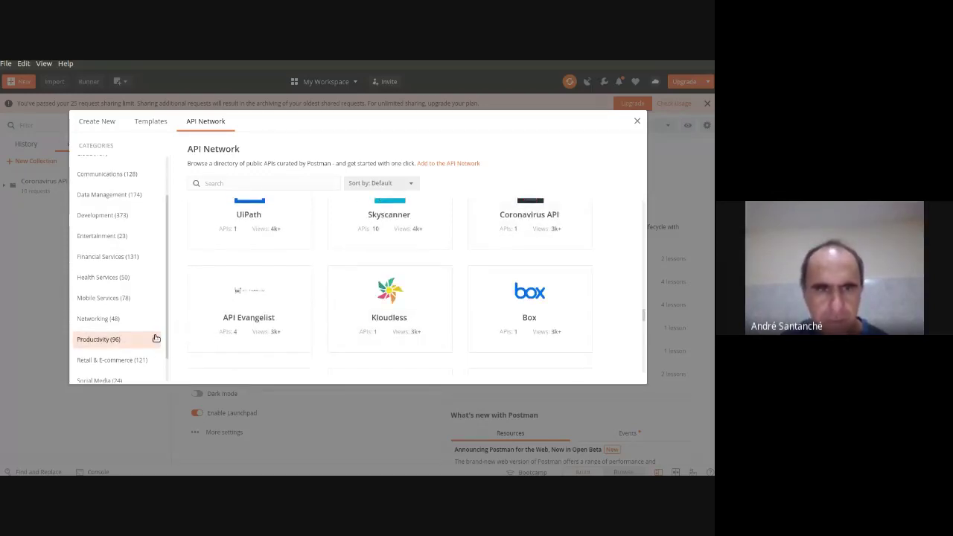
pyautogui.scroll(3, 154, 337)
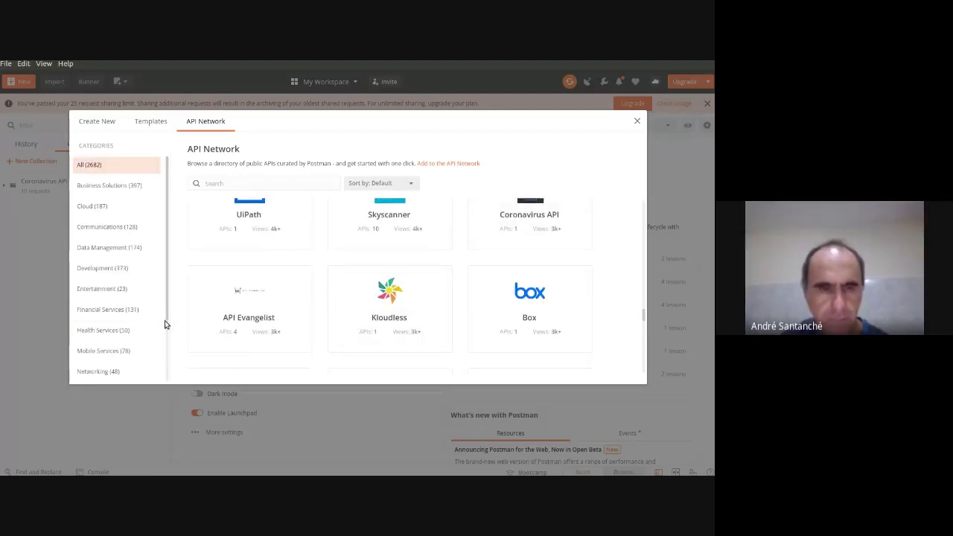
pyautogui.scroll(-3, 165, 323)
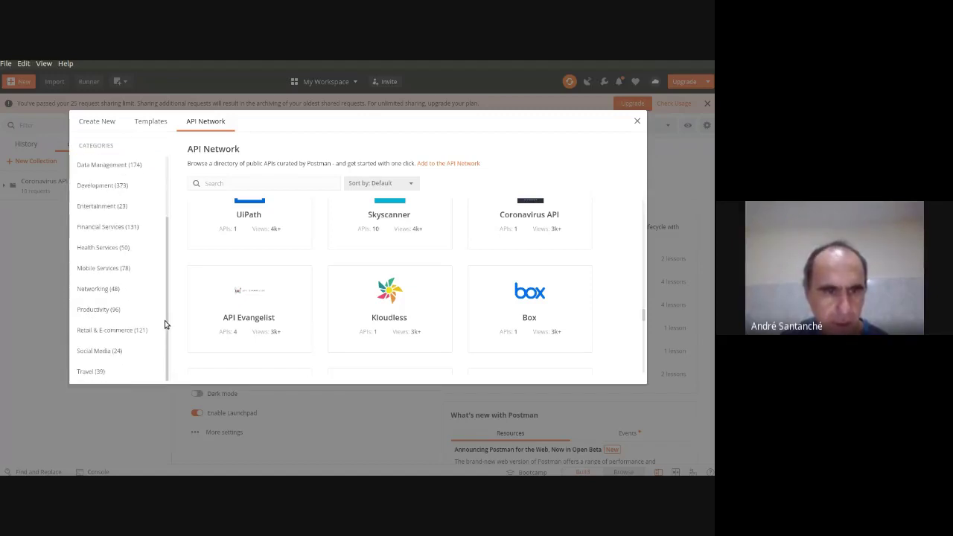
pyautogui.scroll(4, 165, 324)
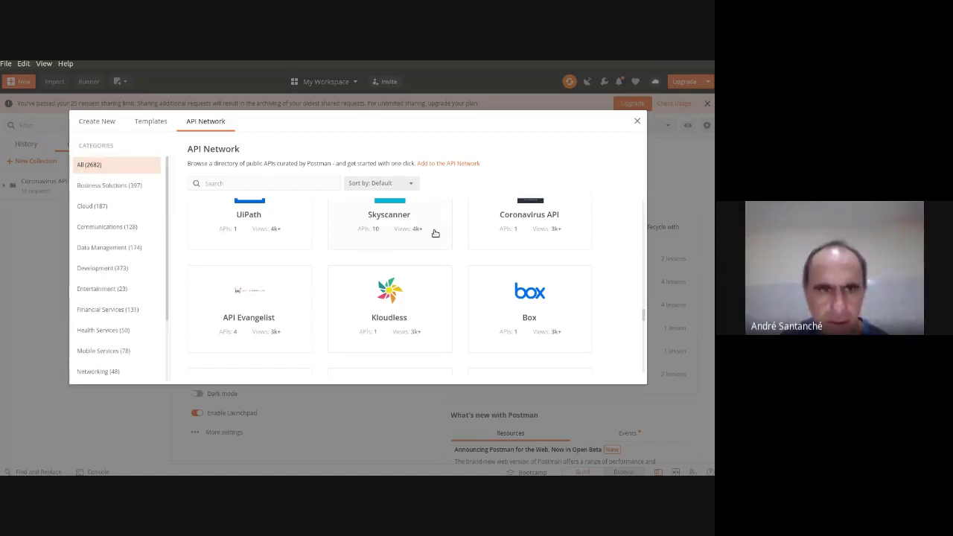
pyautogui.scroll(4, 435, 233)
# Search the API Network for "coronavirus", view the Coronavirus API entry, and close the dialog
pyautogui.click(249, 180)
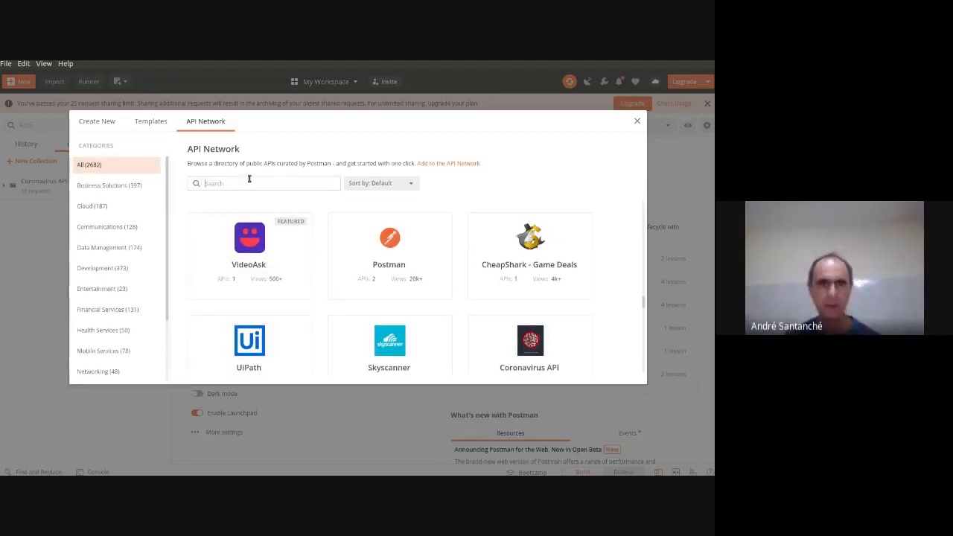
pyautogui.write('corona')
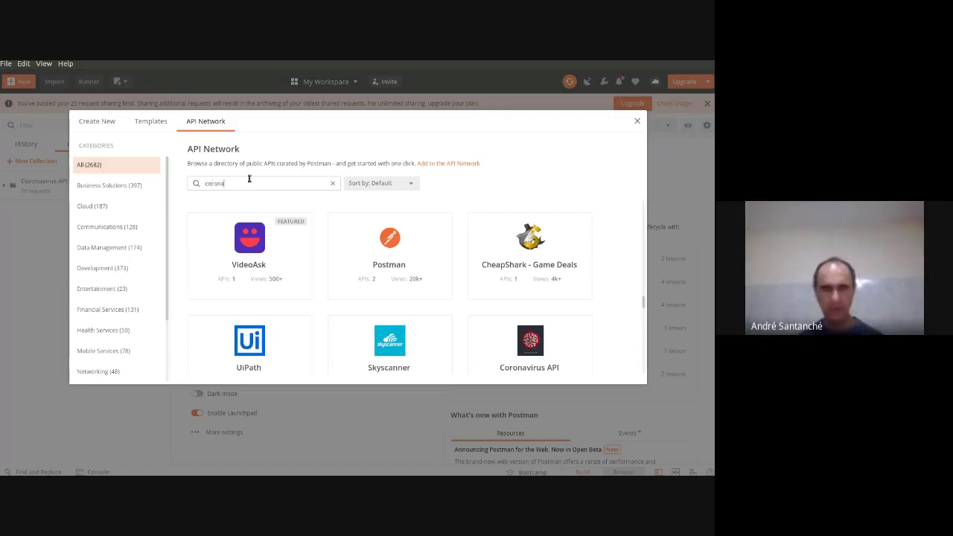
pyautogui.write('virus')
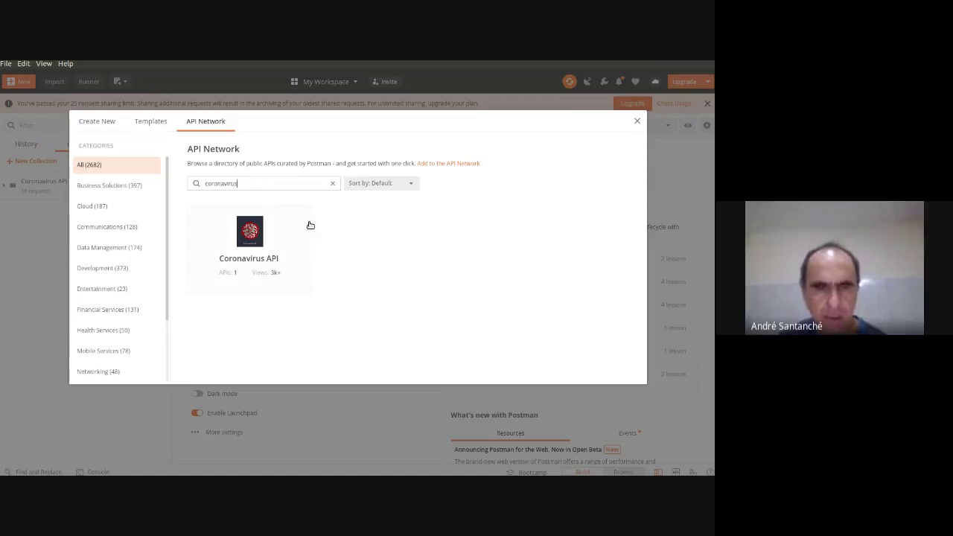
pyautogui.click(256, 267)
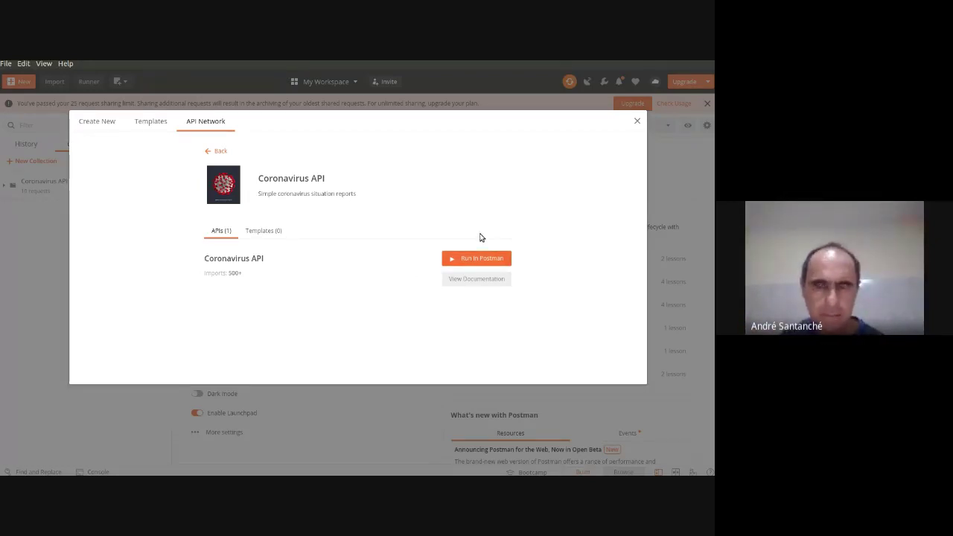
pyautogui.click(638, 121)
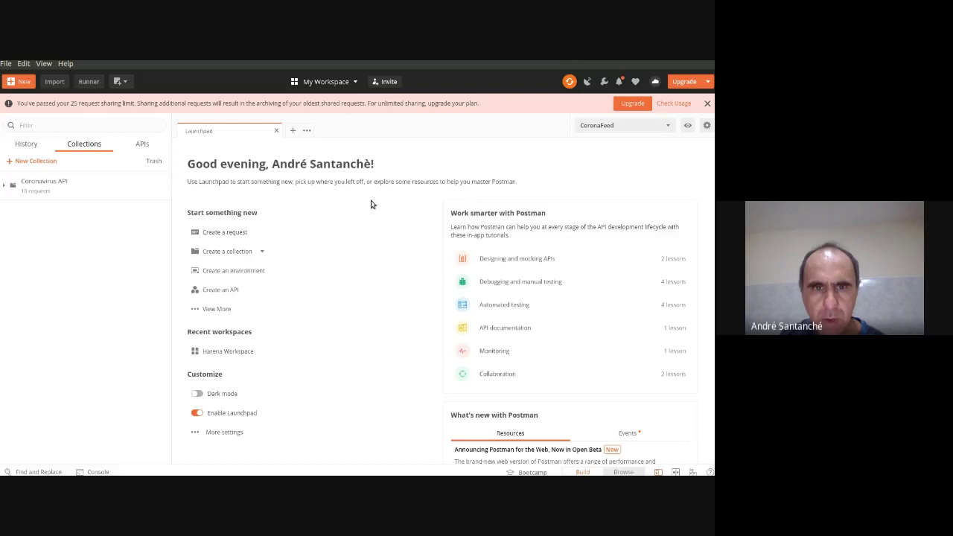
# Dismiss the request sharing limit banner above the workspace
pyautogui.click(707, 103)
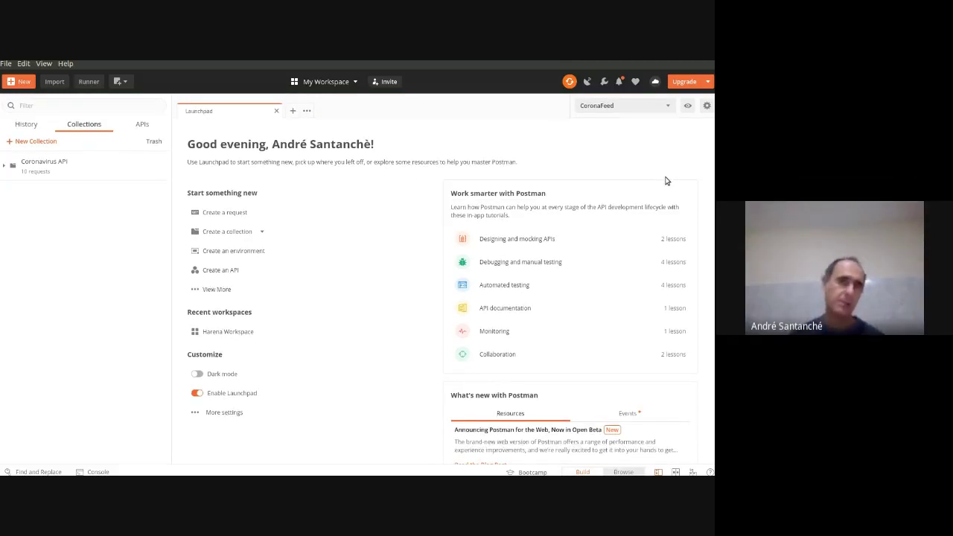
pyautogui.scroll(-1, 666, 181)
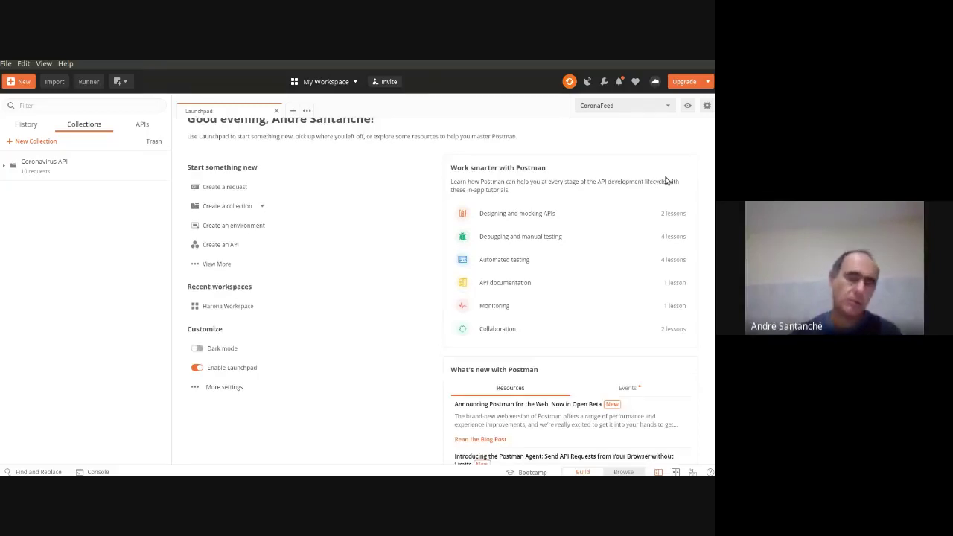
pyautogui.scroll(1, 571, 207)
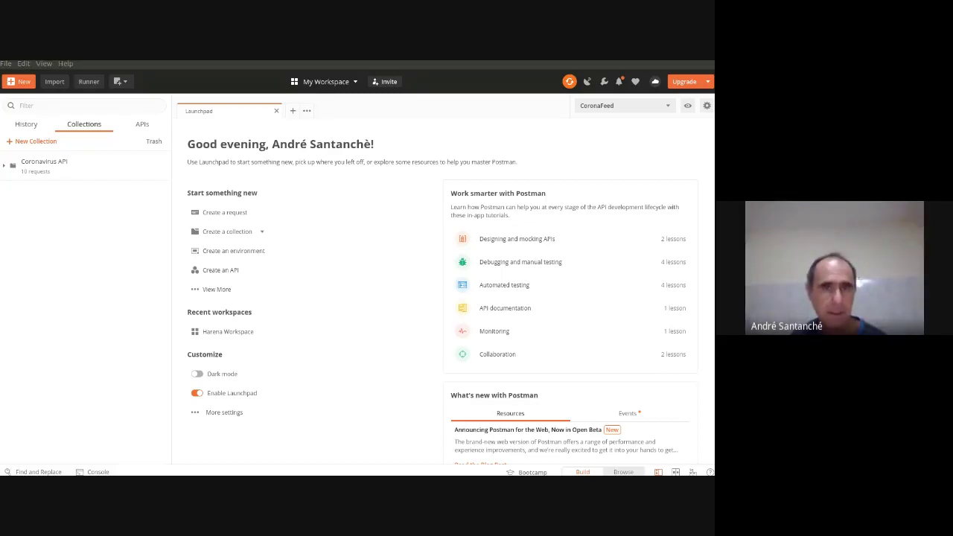
pyautogui.click(171, 95)
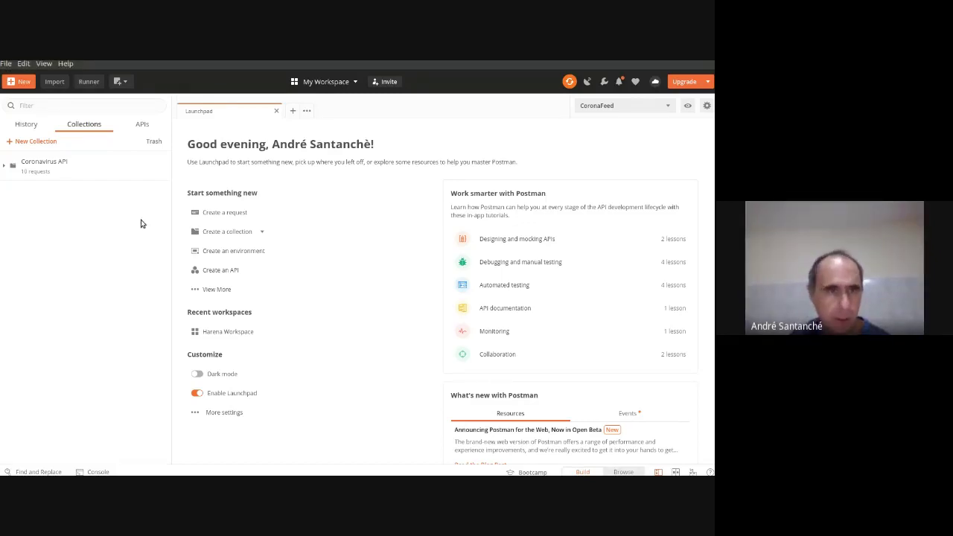
# Open the Region statistics request from the Feeds folder of the Coronavirus API collection and send it
pyautogui.click(8, 171)
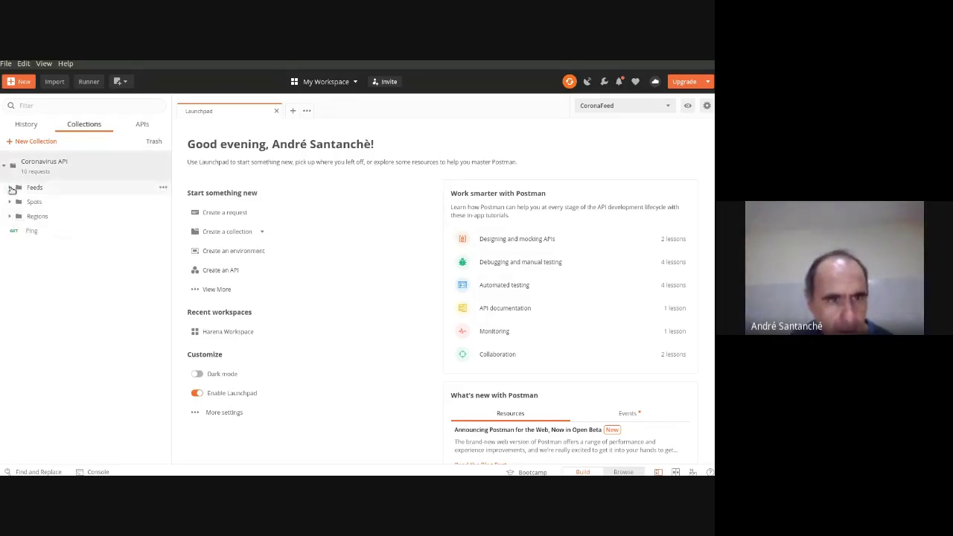
pyautogui.click(10, 187)
pyautogui.click(42, 216)
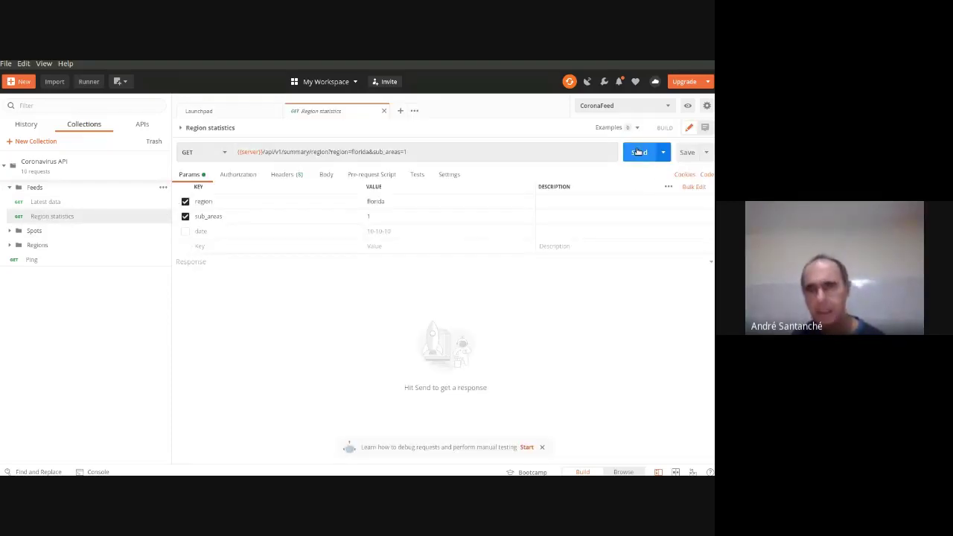
pyautogui.click(638, 152)
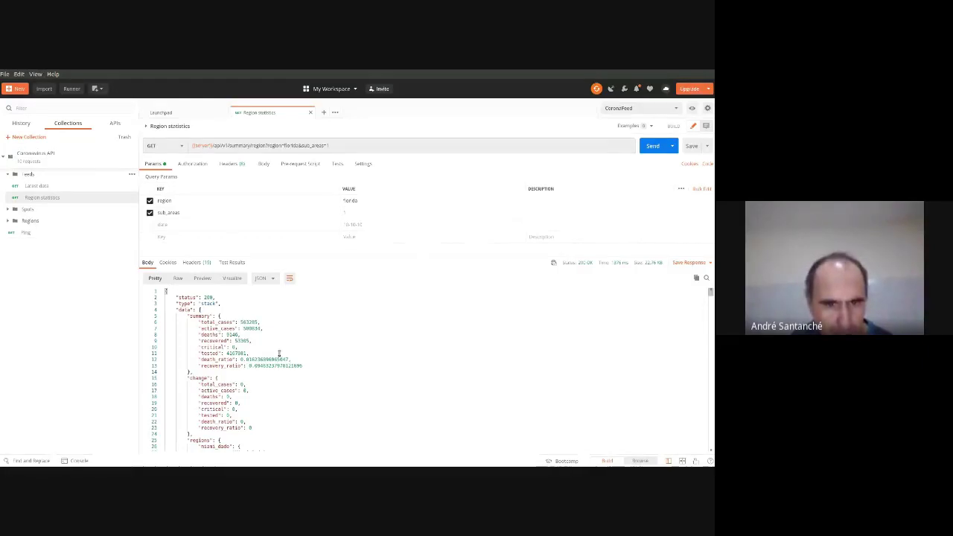
# Examine the JSON body of the Region statistics response and the headers returned with it
pyautogui.scroll(-5, 275, 355)
pyautogui.scroll(-1, 248, 377)
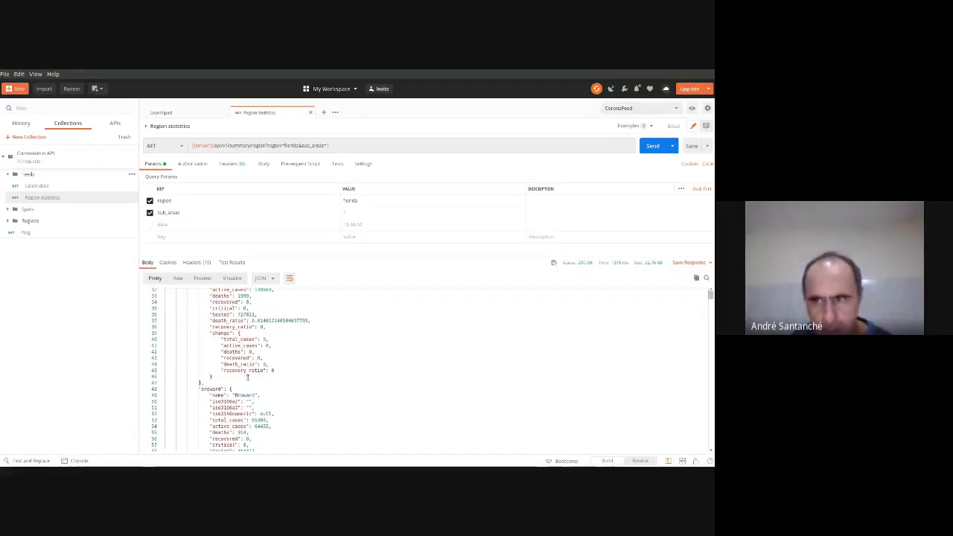
pyautogui.scroll(3, 248, 378)
pyautogui.scroll(5, 248, 375)
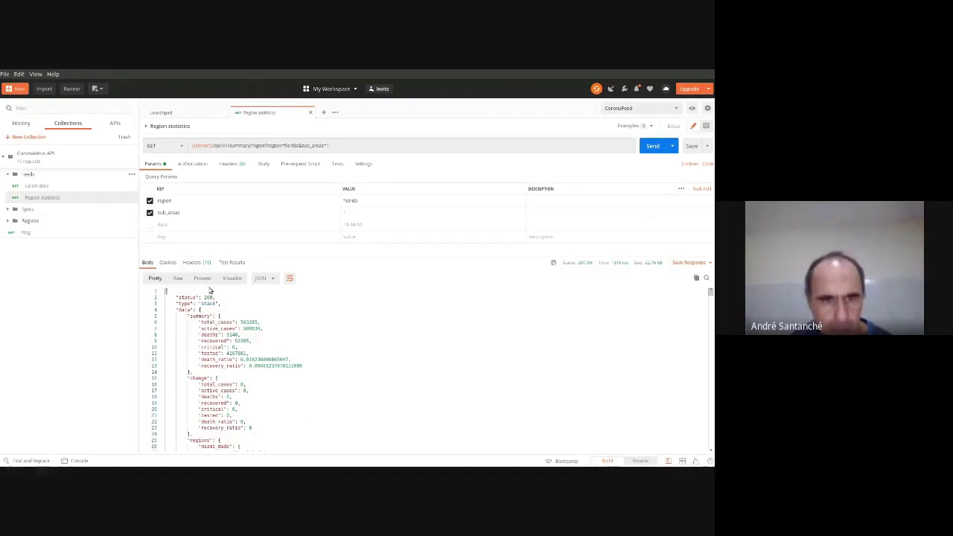
pyautogui.click(195, 263)
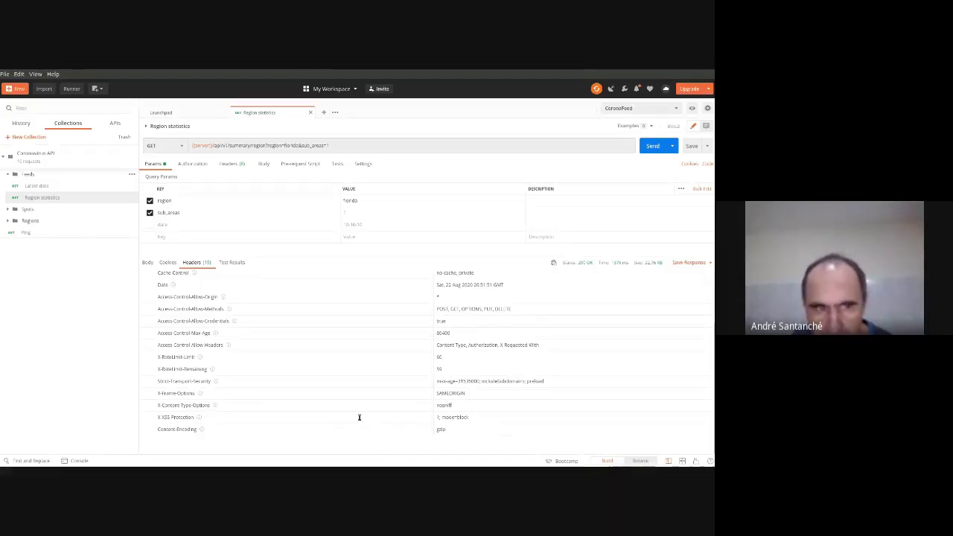
pyautogui.click(148, 263)
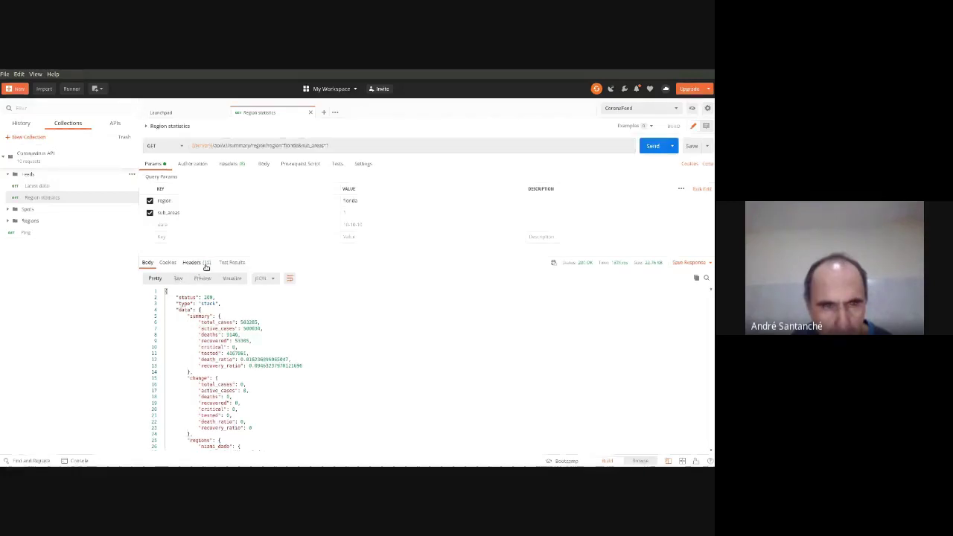
pyautogui.click(197, 262)
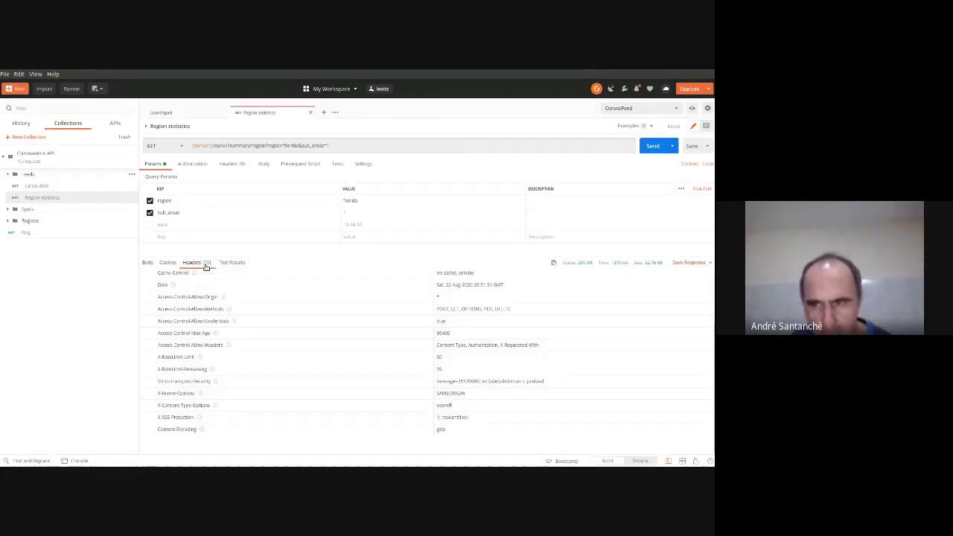
pyautogui.scroll(3, 251, 298)
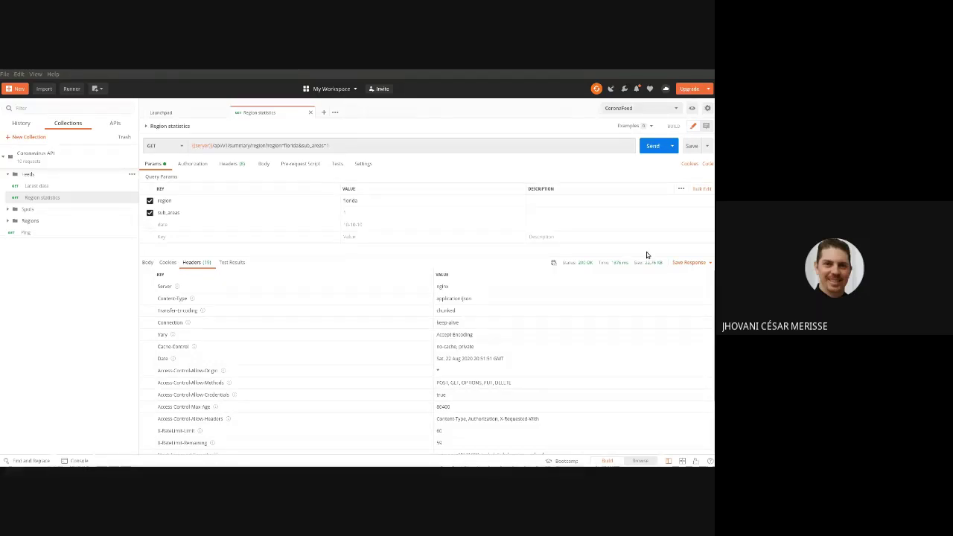
pyautogui.click(694, 263)
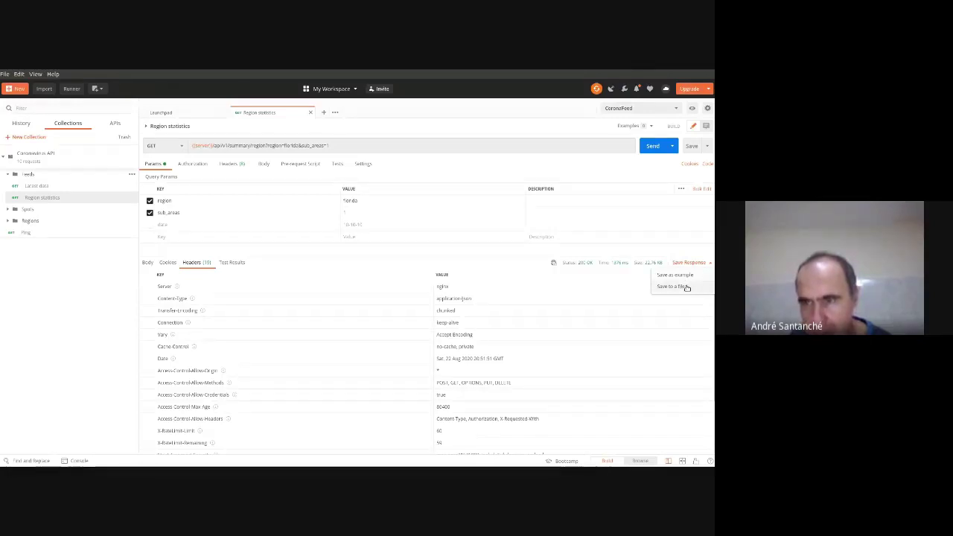
pyautogui.click(686, 287)
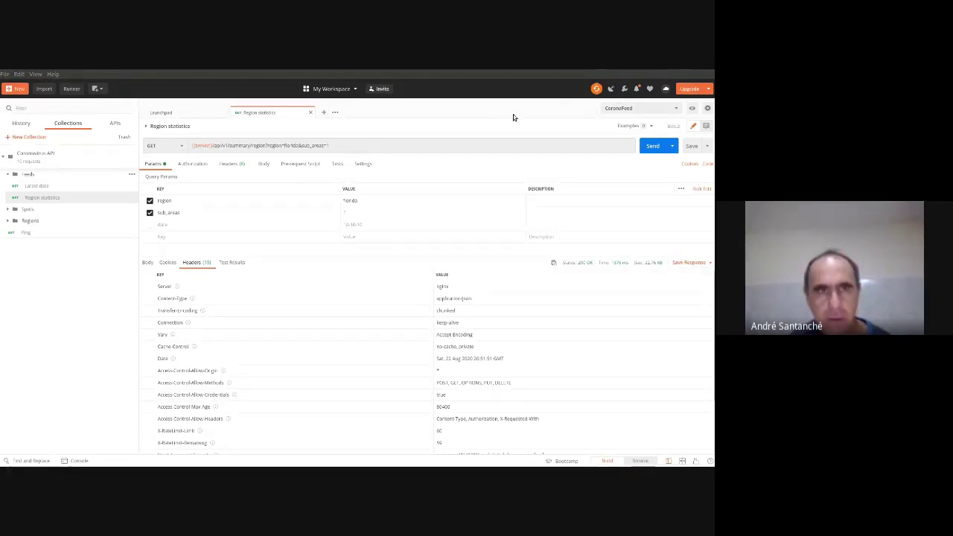
pyautogui.click(124, 94)
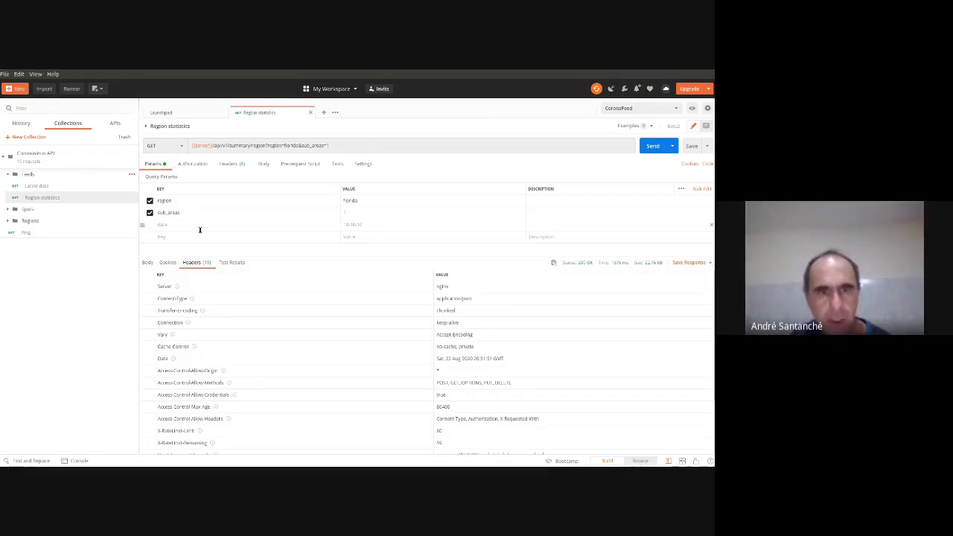
pyautogui.click(700, 264)
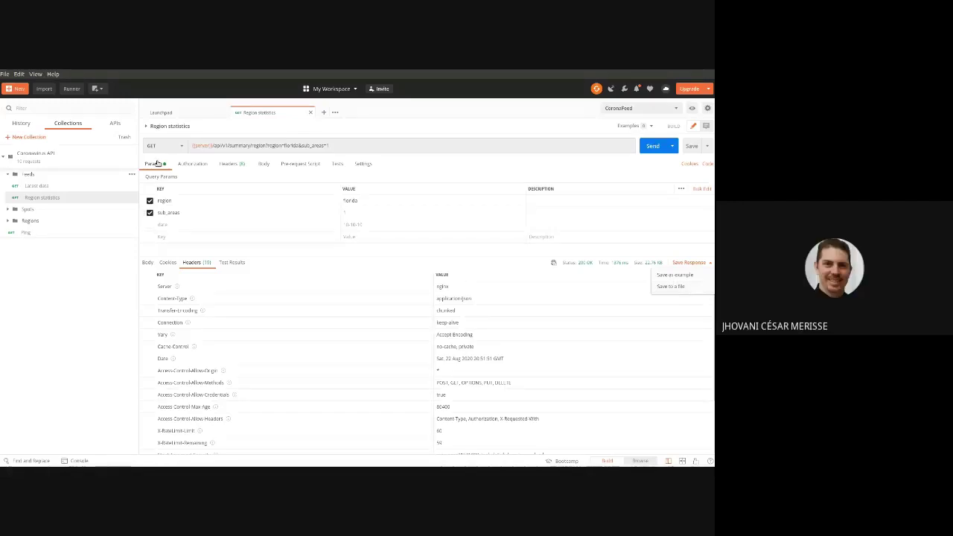
pyautogui.click(377, 267)
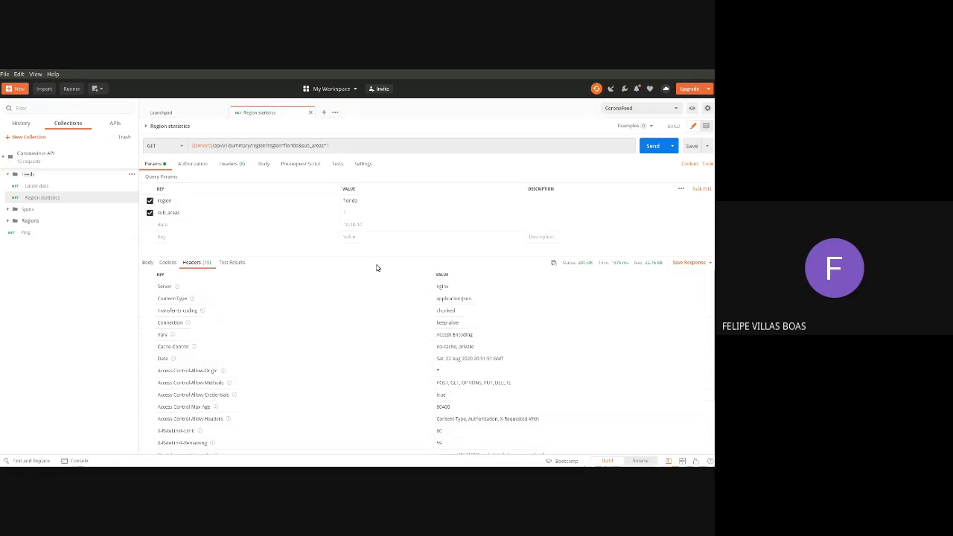
# Compare the request's headers with its query parameters and enlarge the request area above the response
pyautogui.click(228, 164)
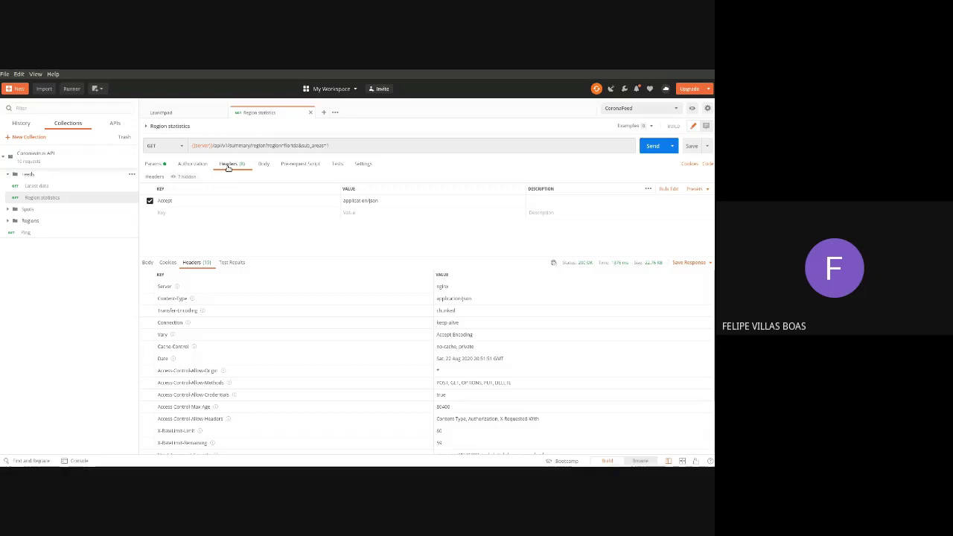
pyautogui.click(155, 164)
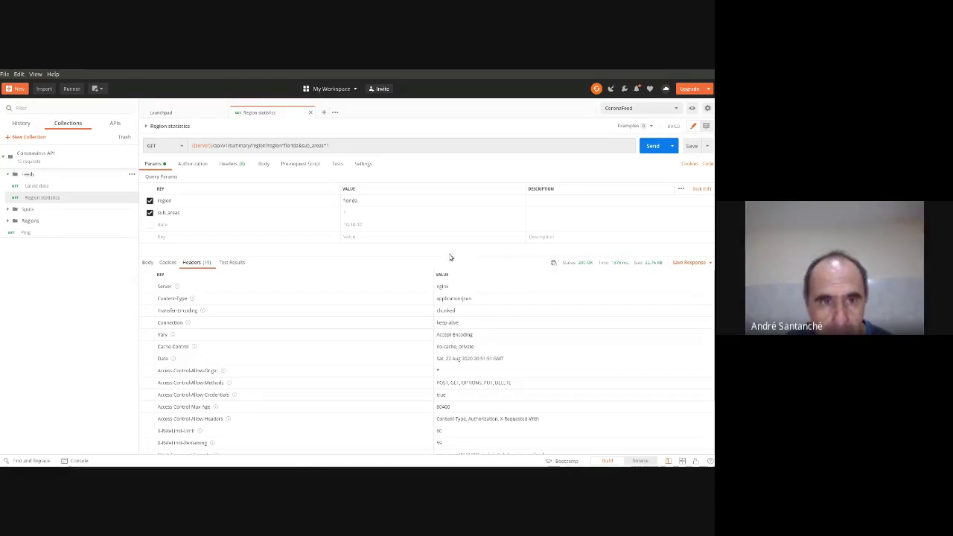
pyautogui.click(230, 165)
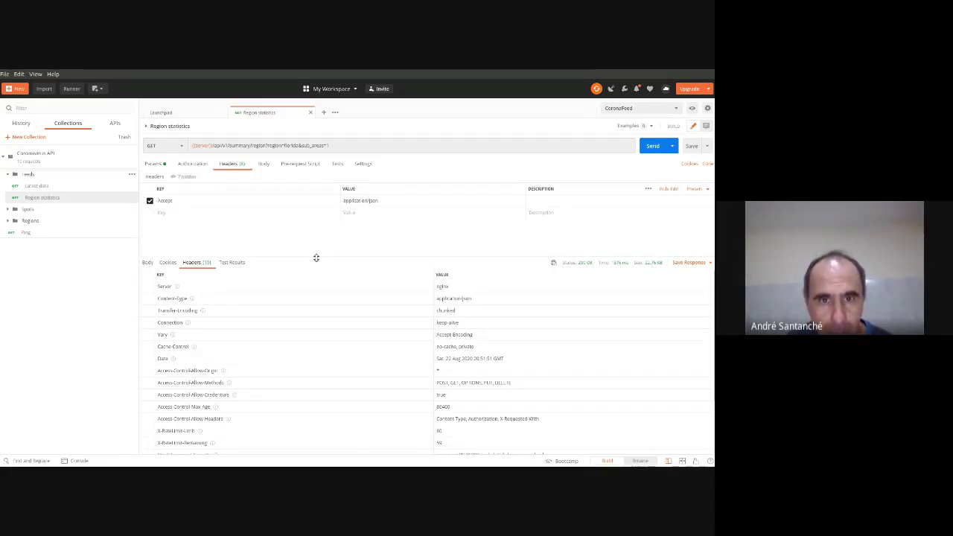
pyautogui.moveTo(316, 255); pyautogui.dragTo(317, 330)
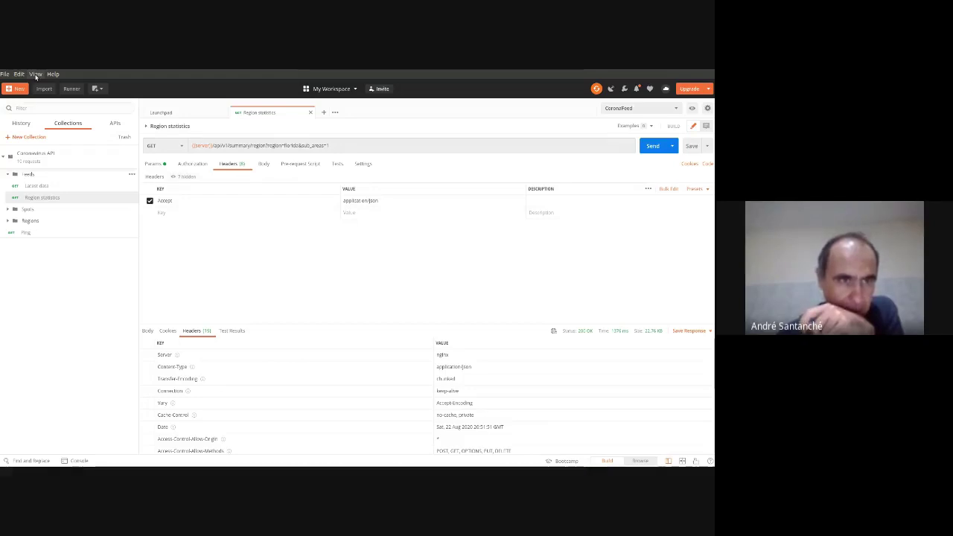
# Review the Region statistics request's authorization settings and query parameters, ending on its request headers
pyautogui.click(192, 166)
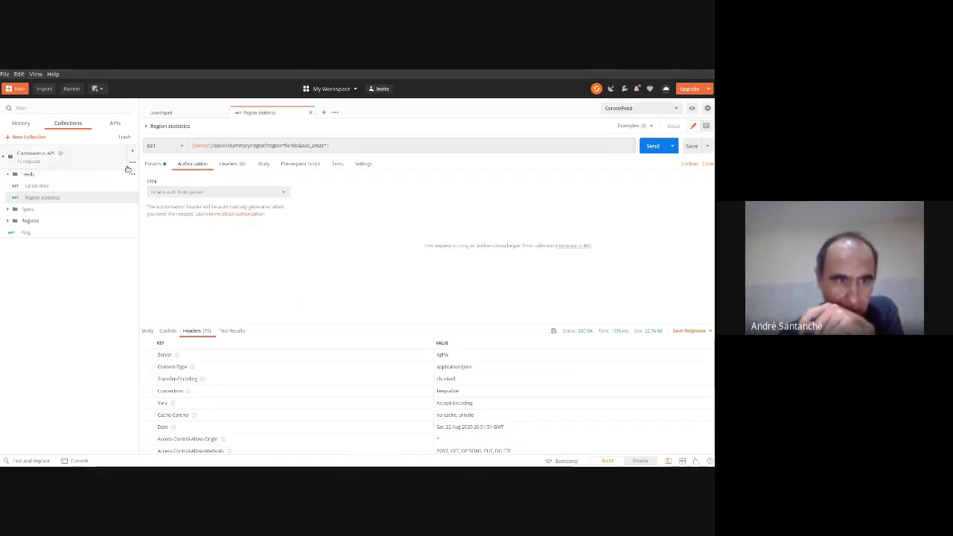
pyautogui.click(153, 164)
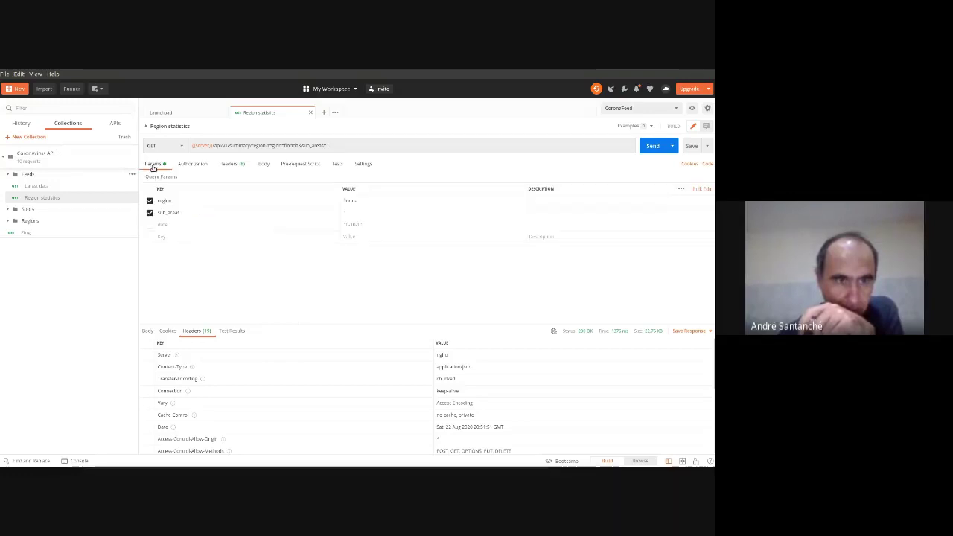
pyautogui.click(201, 167)
pyautogui.click(227, 164)
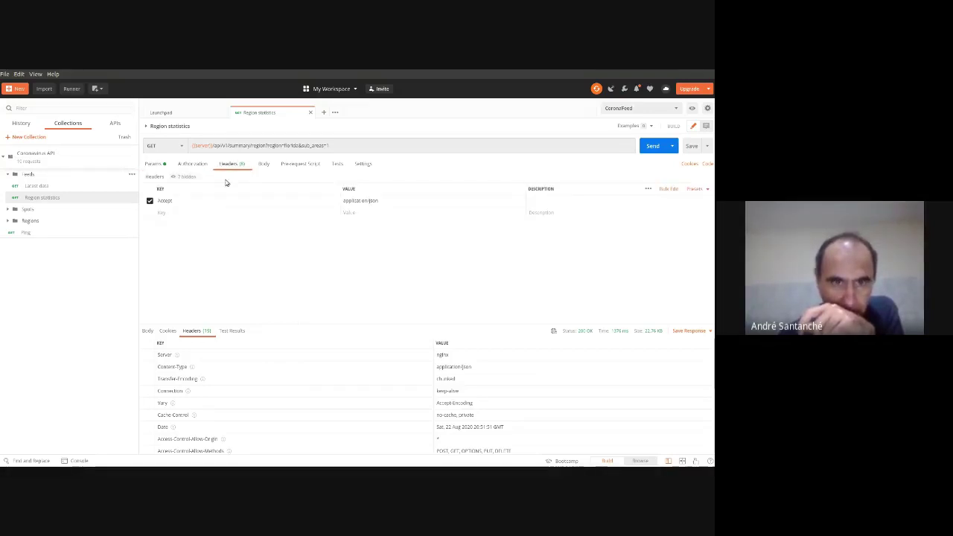